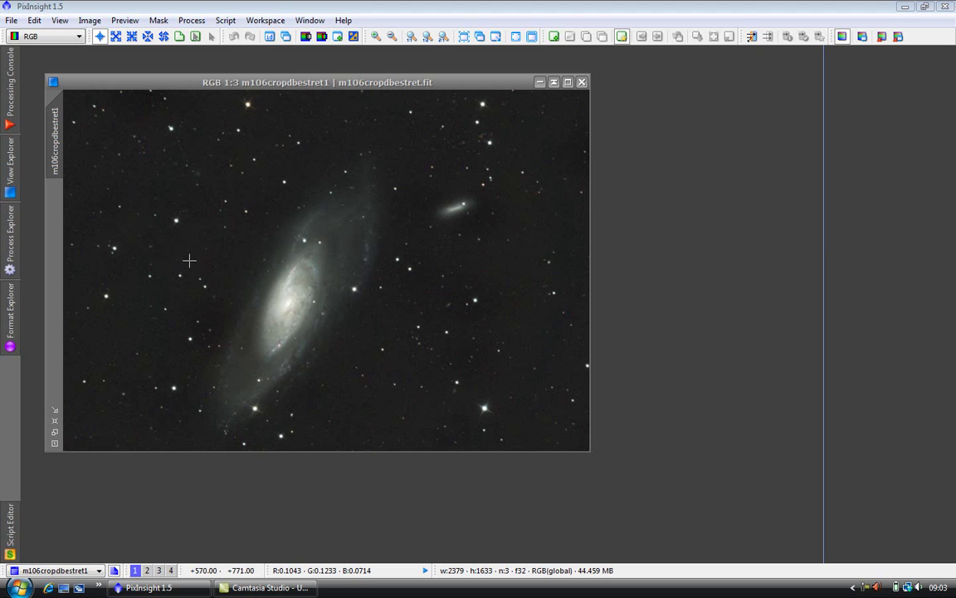
Open the StarMask tool from MaskGeneration and position it beside the M106 galaxy image.
{"action": "left_click", "coordinate": [5, 255]}
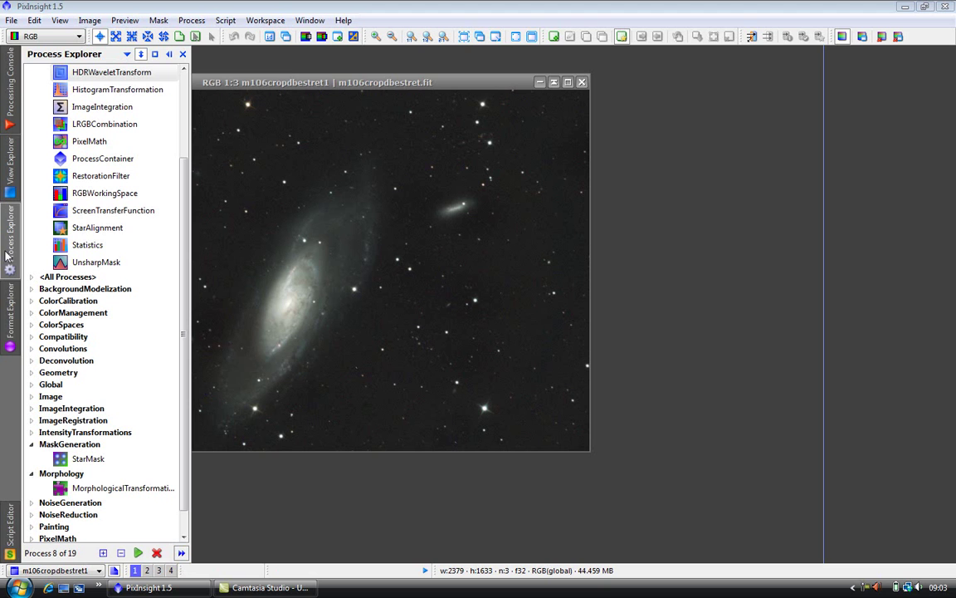
{"action": "left_click_drag", "start_coordinate": [86, 464], "coordinate": [85, 462]}
{"action": "double_click", "coordinate": [87, 459]}
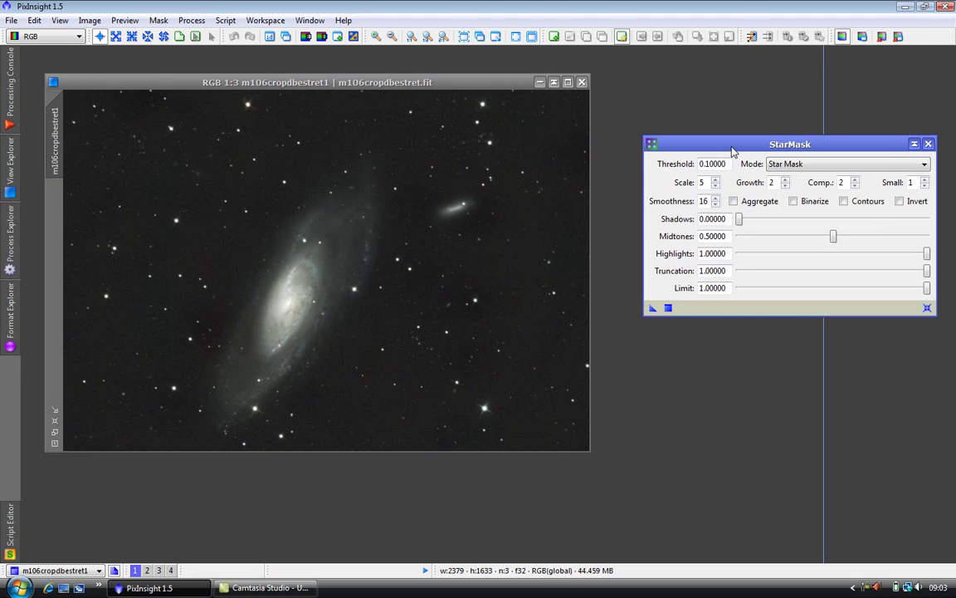
{"action": "left_click_drag", "start_coordinate": [726, 151], "coordinate": [716, 145]}
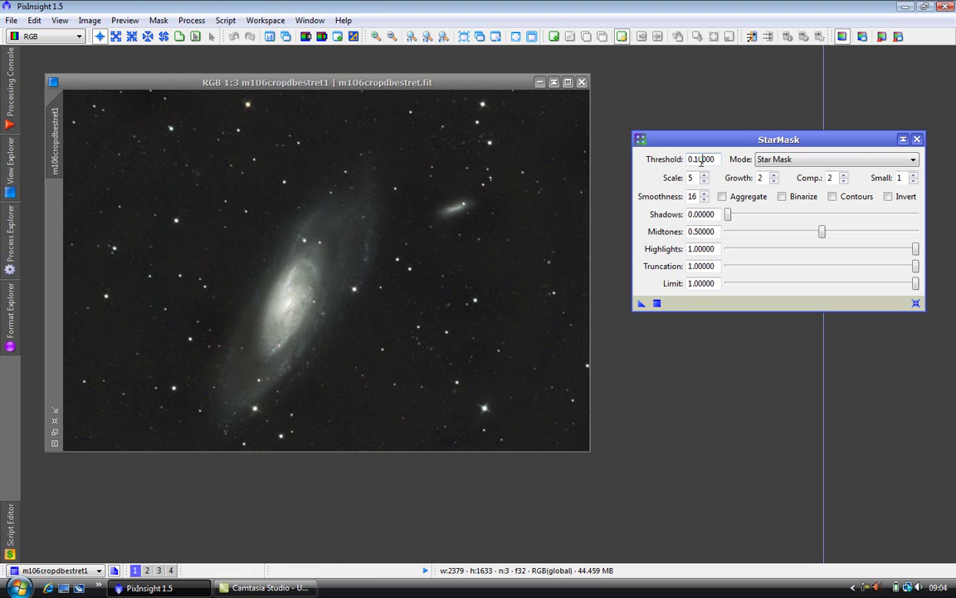
Lower the StarMask threshold to 0.05, keeping the Star Mask mode.
{"action": "key", "text": "BackSpace"}
{"action": "type", "text": "5"}
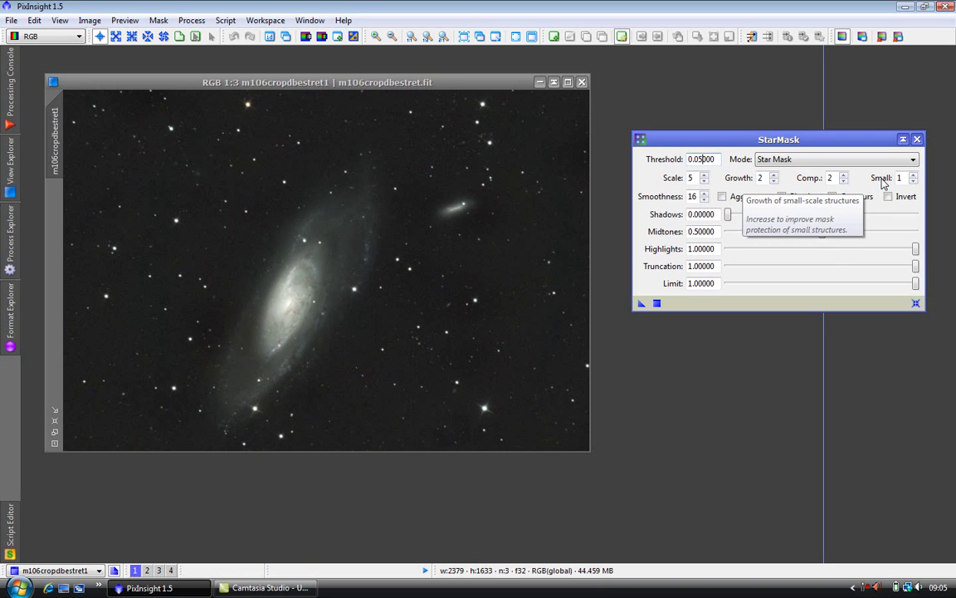
{"action": "left_click", "coordinate": [863, 160]}
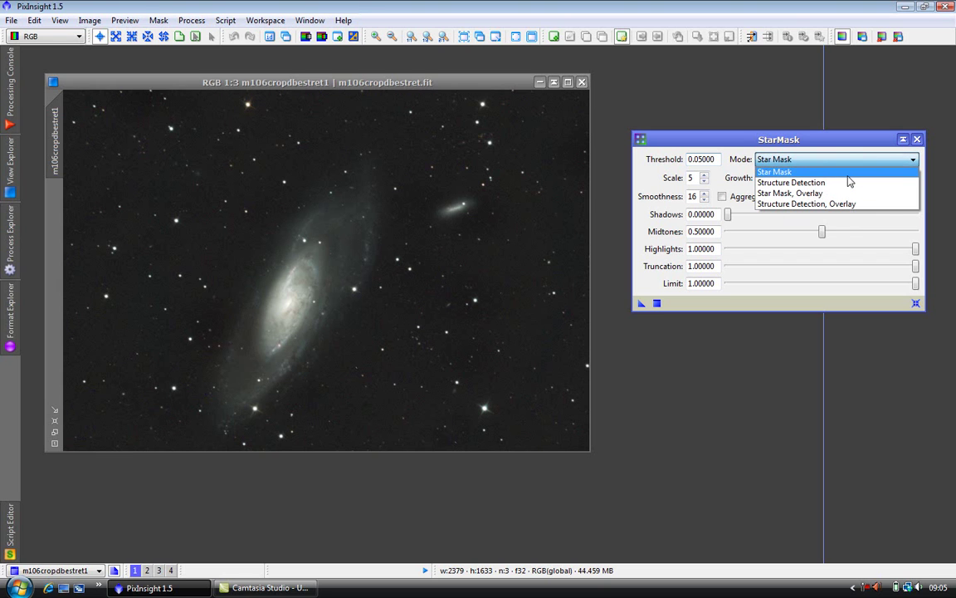
{"action": "key", "text": "Escape"}
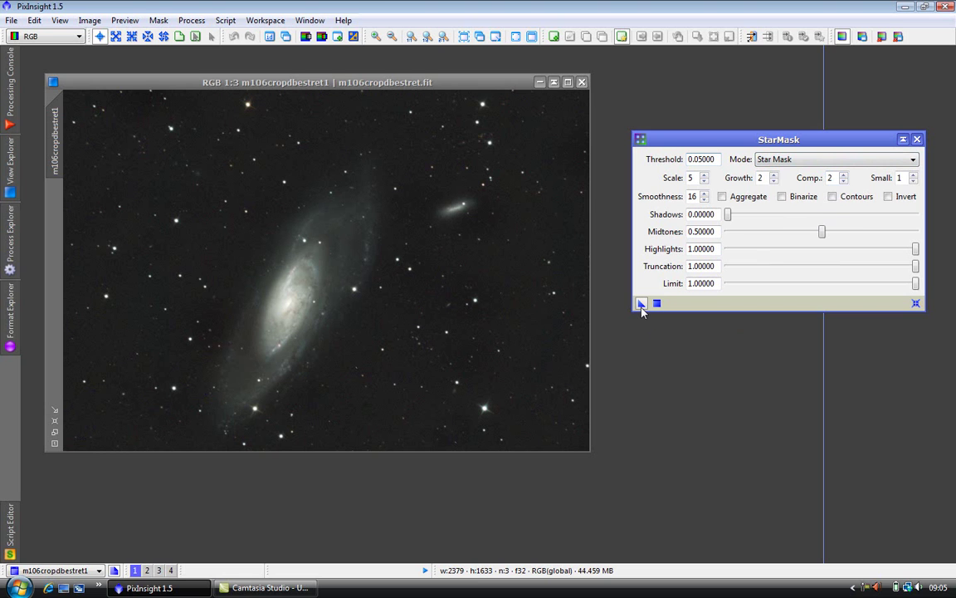
Generate star_mask from the M106 image, then move it and the shaded StarMask dialog aside.
{"action": "left_click_drag", "start_coordinate": [641, 304], "coordinate": [456, 313]}
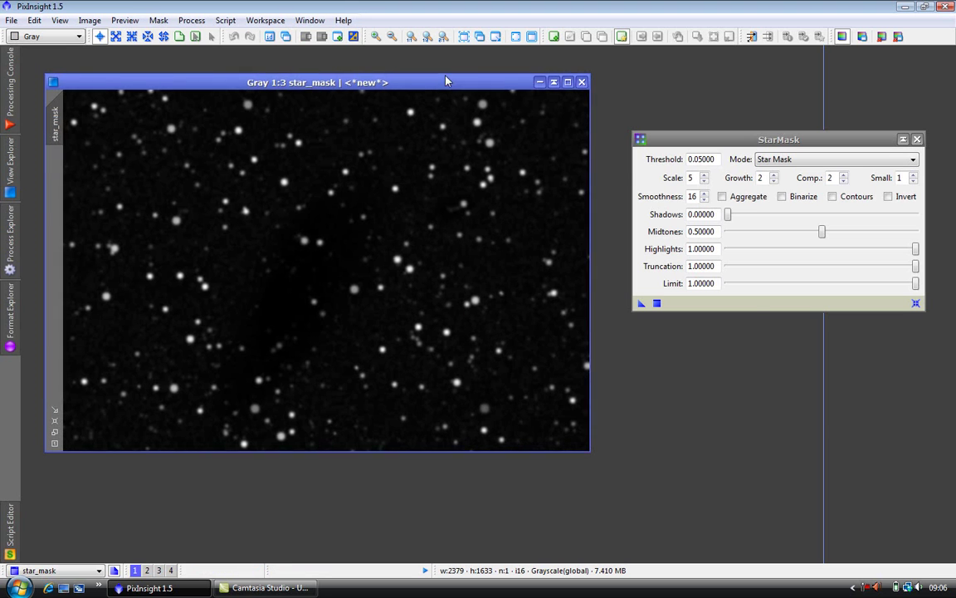
{"action": "left_click_drag", "start_coordinate": [445, 77], "coordinate": [617, 166]}
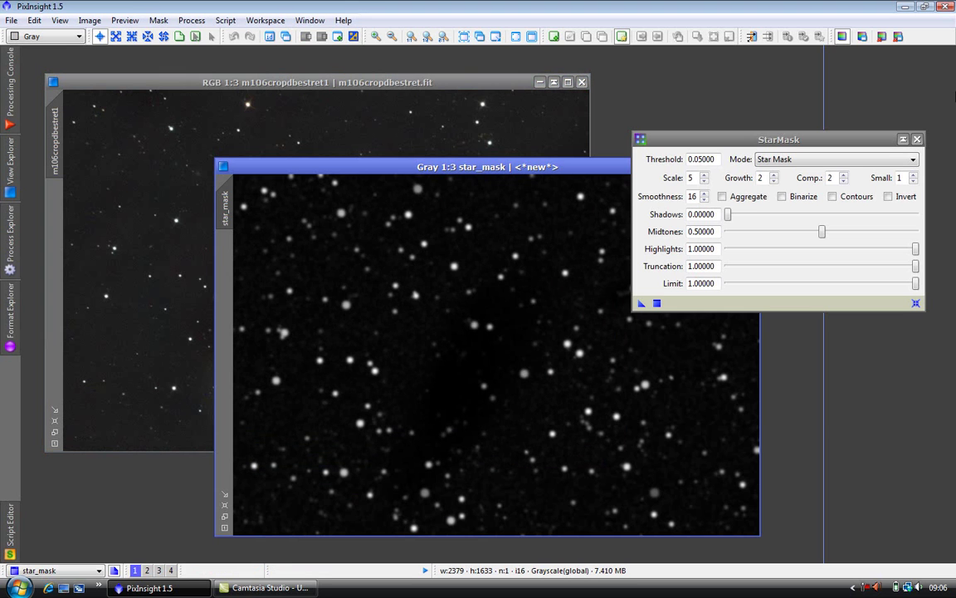
{"action": "left_click", "coordinate": [907, 142]}
{"action": "left_click_drag", "start_coordinate": [677, 140], "coordinate": [845, 68]}
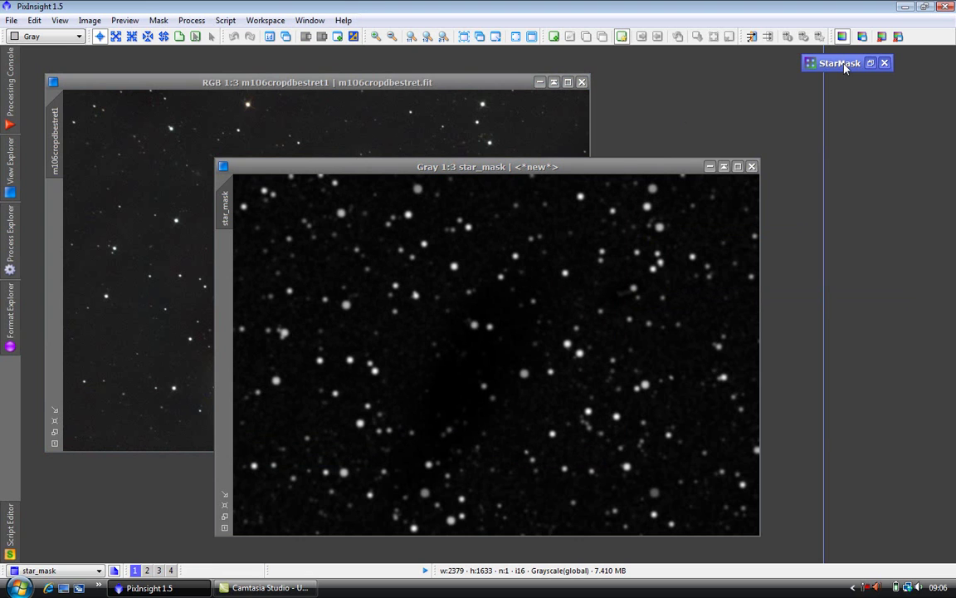
{"action": "left_click_drag", "start_coordinate": [580, 167], "coordinate": [749, 113]}
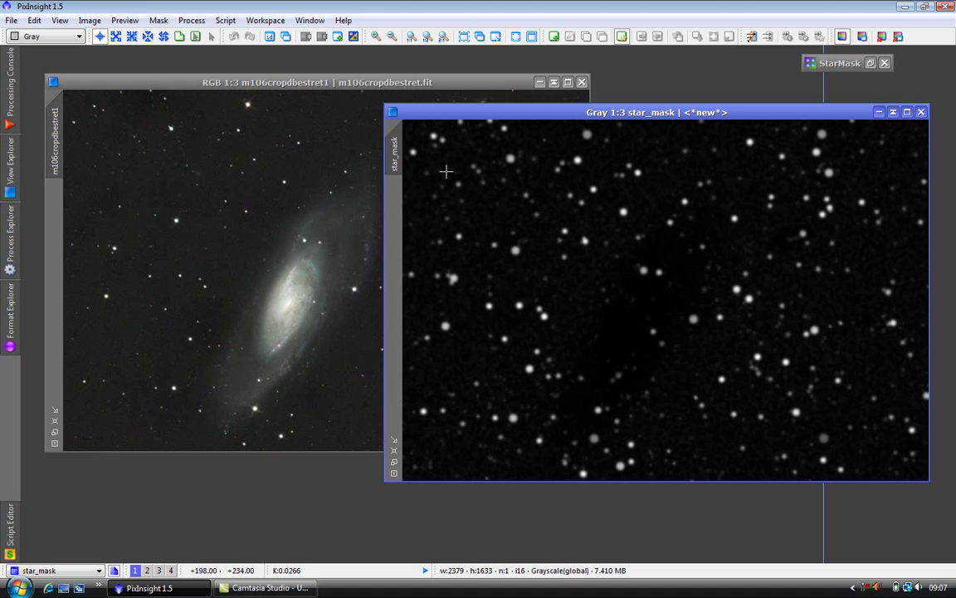
{"action": "left_click", "coordinate": [159, 571]}
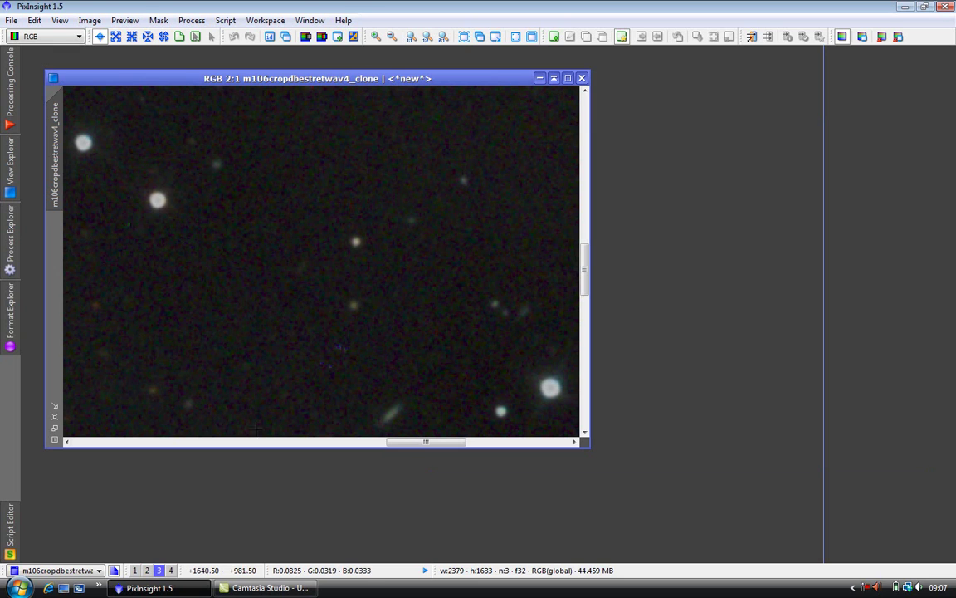
{"action": "left_click", "coordinate": [137, 570]}
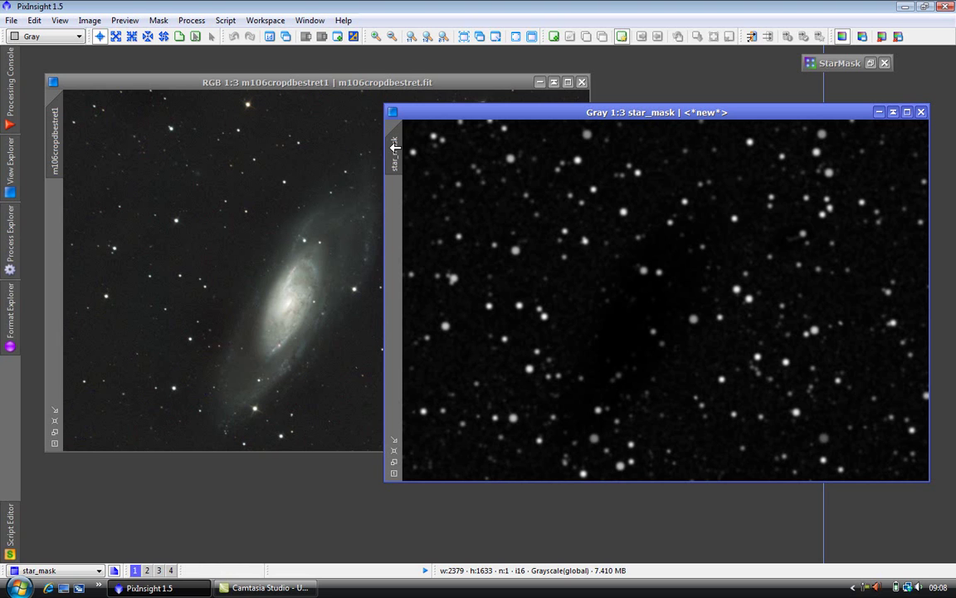
Apply star_mask as the mask of m106cropdbestret1 and iconize the star_mask window.
{"action": "left_click_drag", "start_coordinate": [395, 147], "coordinate": [50, 296]}
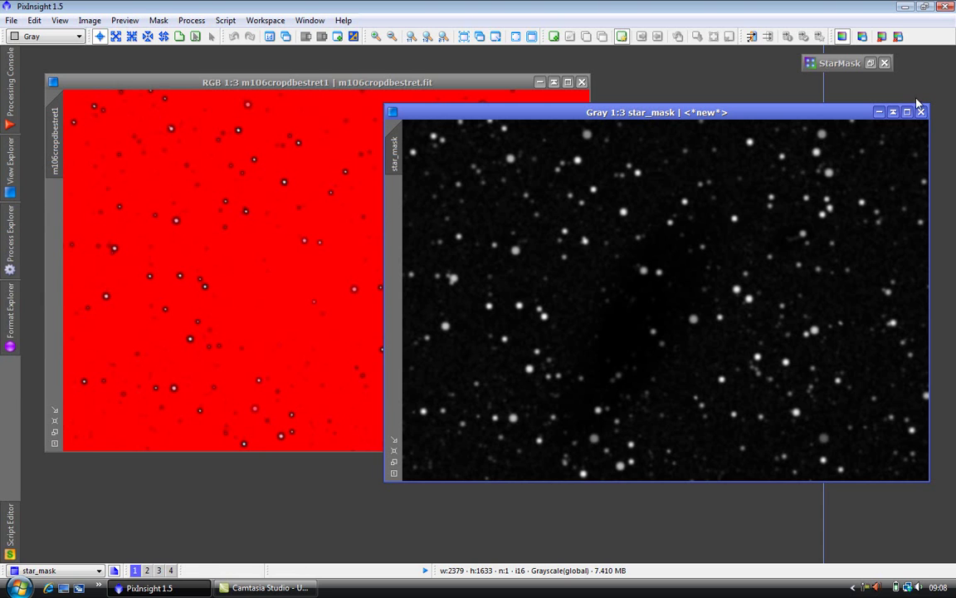
{"action": "left_click", "coordinate": [879, 112]}
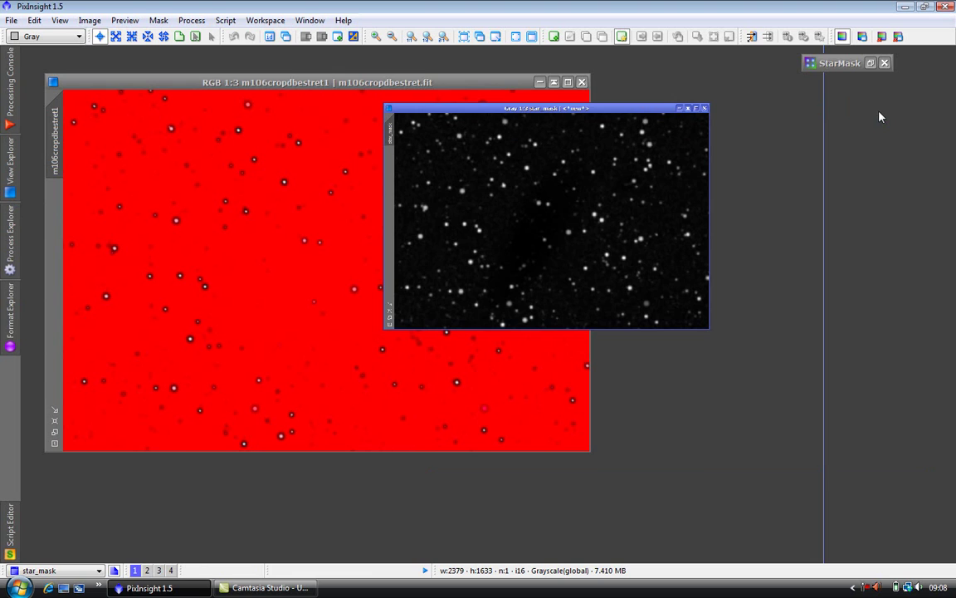
{"action": "left_click_drag", "start_coordinate": [420, 116], "coordinate": [835, 88]}
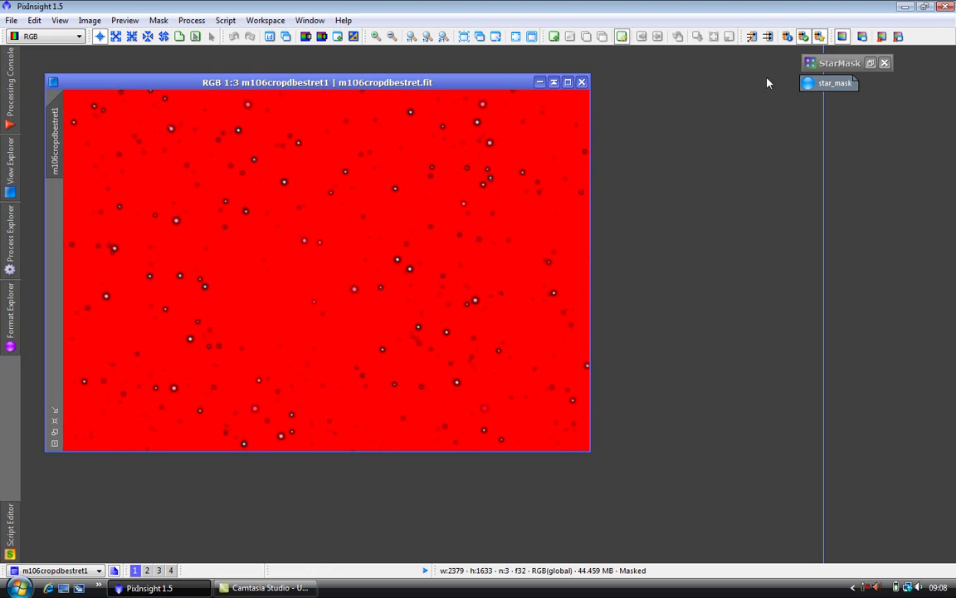
Invert the mask so the stars are protected, then bring up Process Explorer.
{"action": "left_click", "coordinate": [788, 37]}
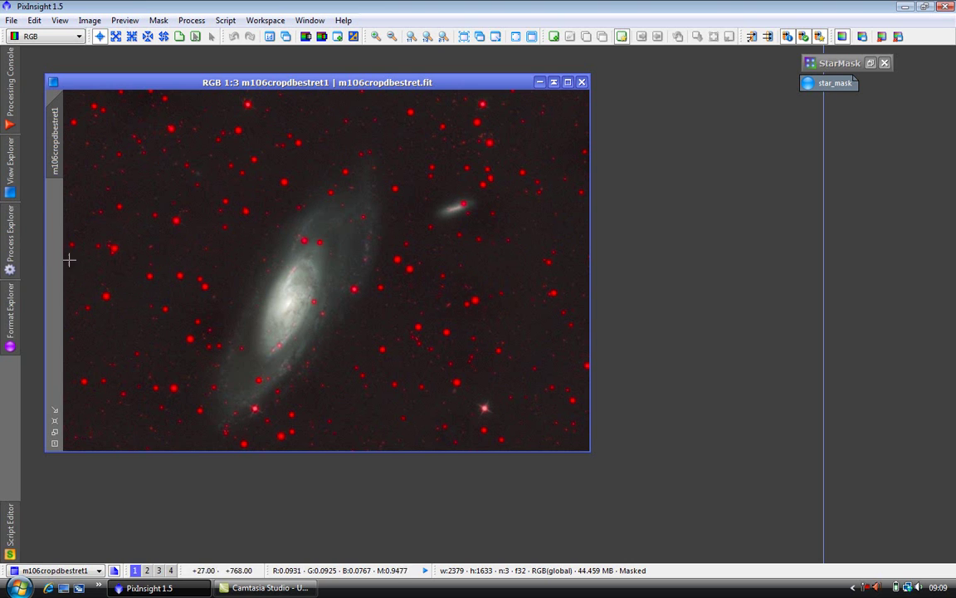
{"action": "left_click", "coordinate": [13, 237]}
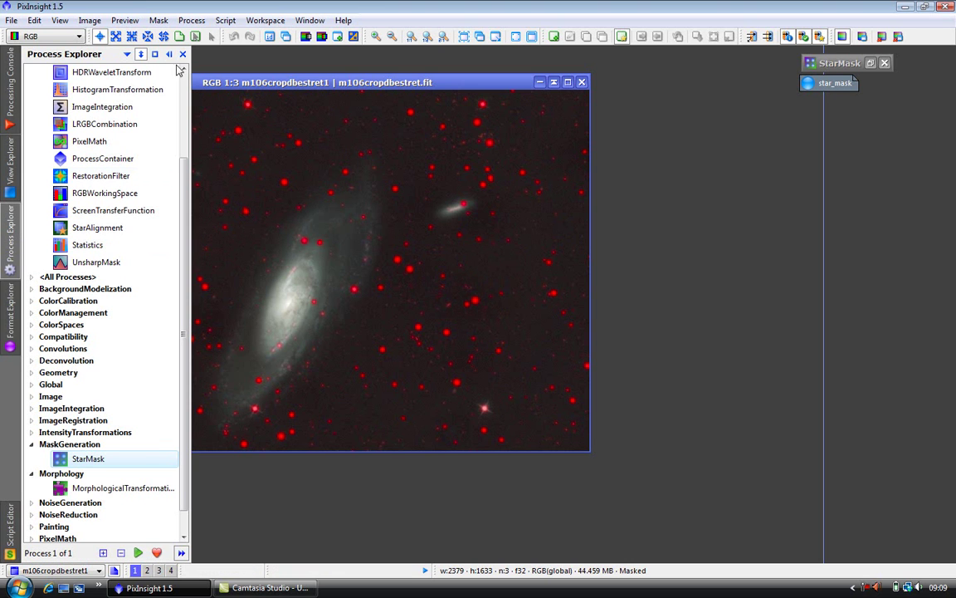
Set HDRWaveletTransform to 4 layers with To luminance, Luminance mask and Deringing enabled.
{"action": "double_click", "coordinate": [138, 75]}
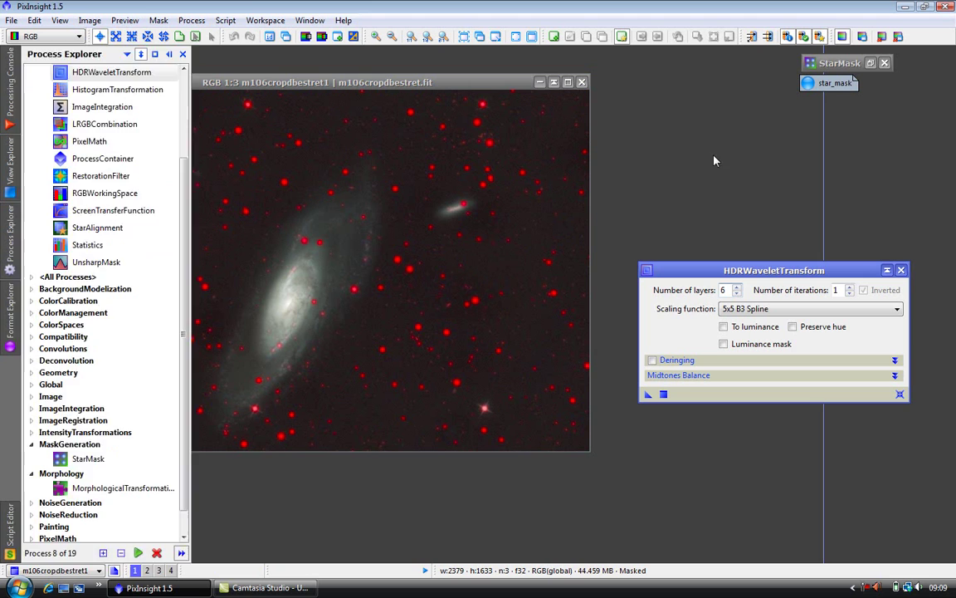
{"action": "left_click", "coordinate": [736, 293]}
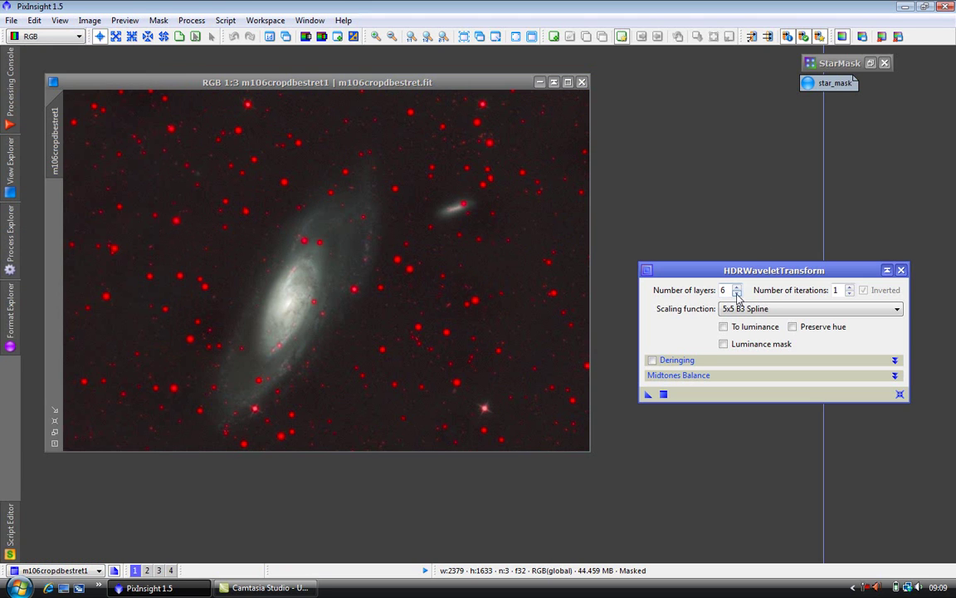
{"action": "left_click", "coordinate": [736, 293]}
{"action": "left_click", "coordinate": [723, 327]}
{"action": "left_click", "coordinate": [724, 344]}
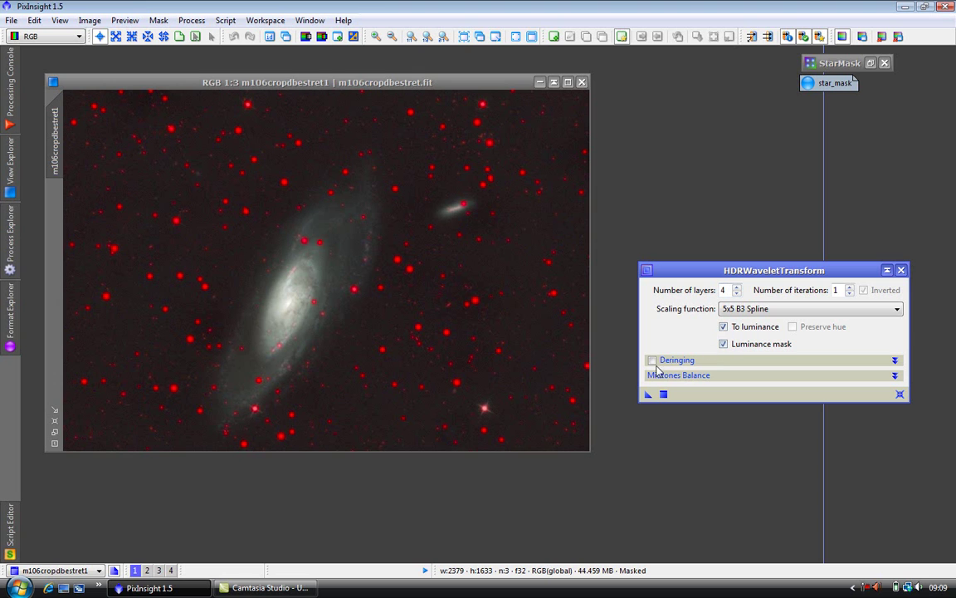
{"action": "left_click", "coordinate": [651, 359]}
Apply HDRWaveletTransform to the masked galaxy image, then rerun it with 2 layers.
{"action": "left_click_drag", "start_coordinate": [648, 396], "coordinate": [531, 404]}
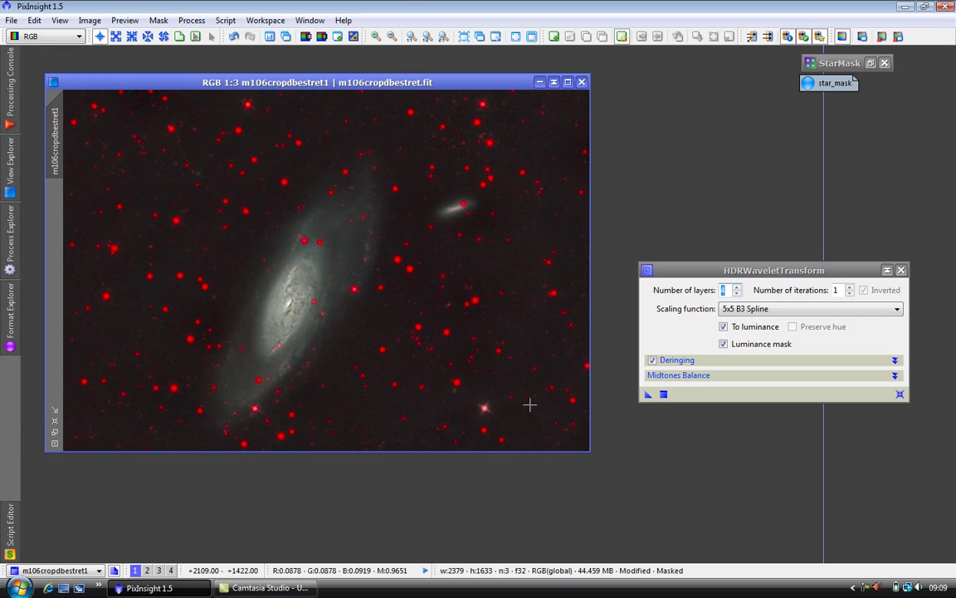
{"action": "left_click", "coordinate": [664, 271]}
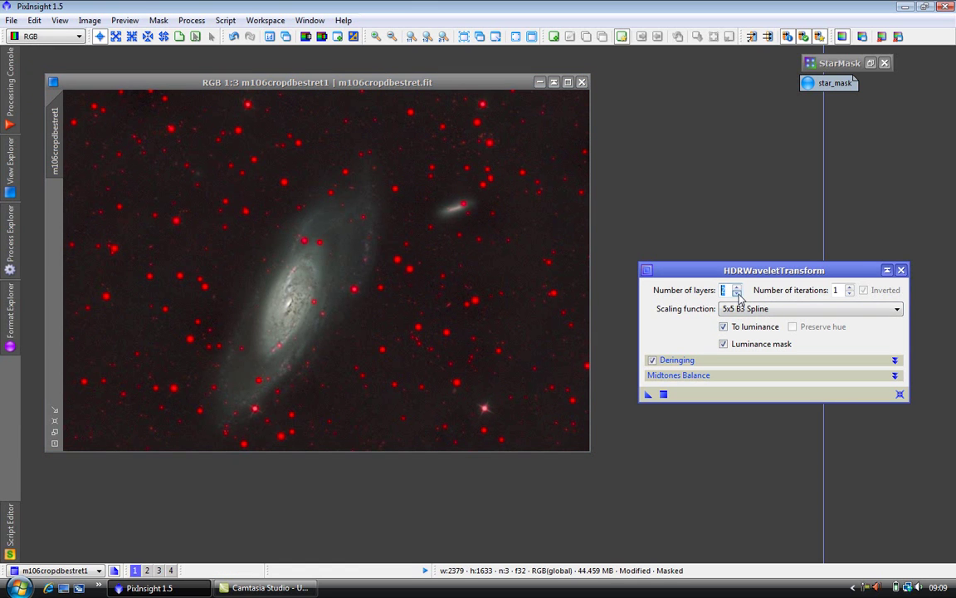
{"action": "left_click_drag", "start_coordinate": [648, 393], "coordinate": [406, 296]}
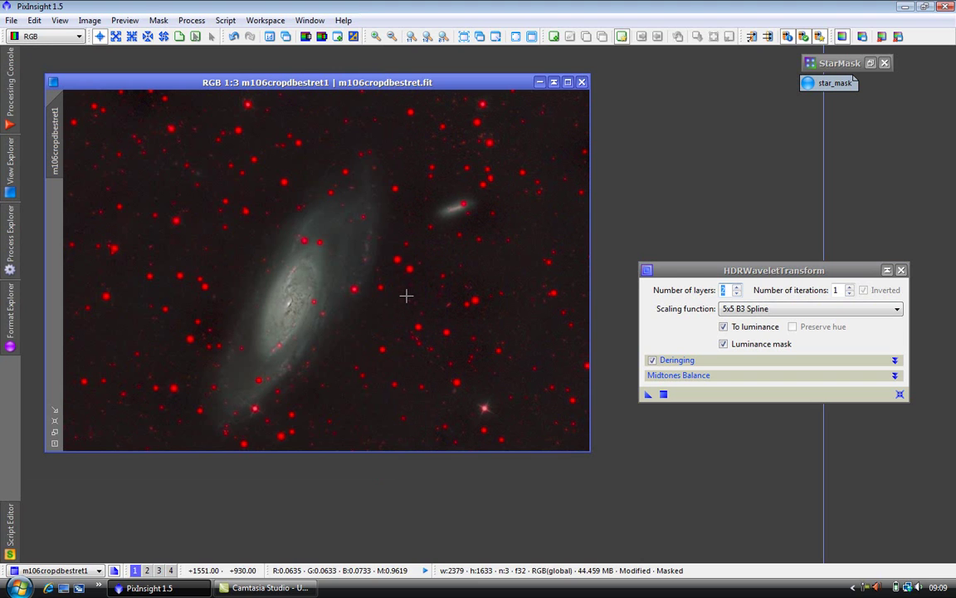
Close HDRWaveletTransform and remove star_mask from the M106 image.
{"action": "left_click", "coordinate": [901, 271]}
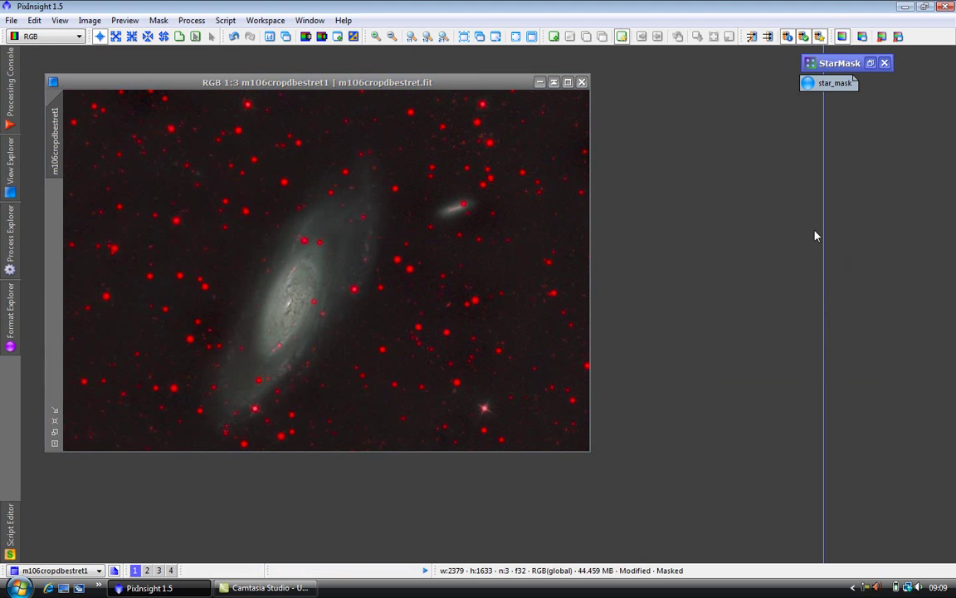
{"action": "left_click", "coordinate": [768, 38]}
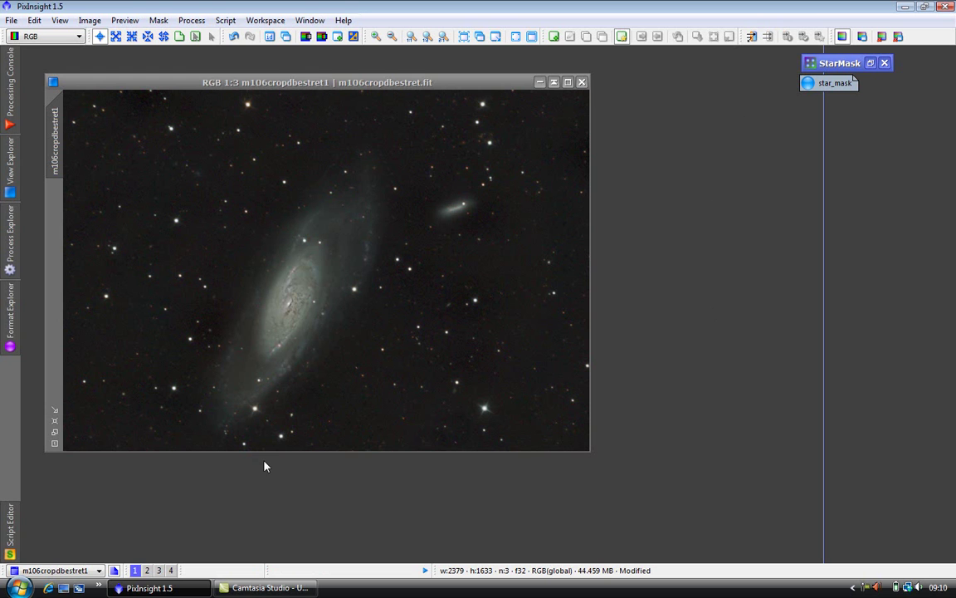
Switch to workspace 2 to compare m106cropdbestretwav4 and m106cropdbestret star close-ups.
{"action": "left_click", "coordinate": [147, 570]}
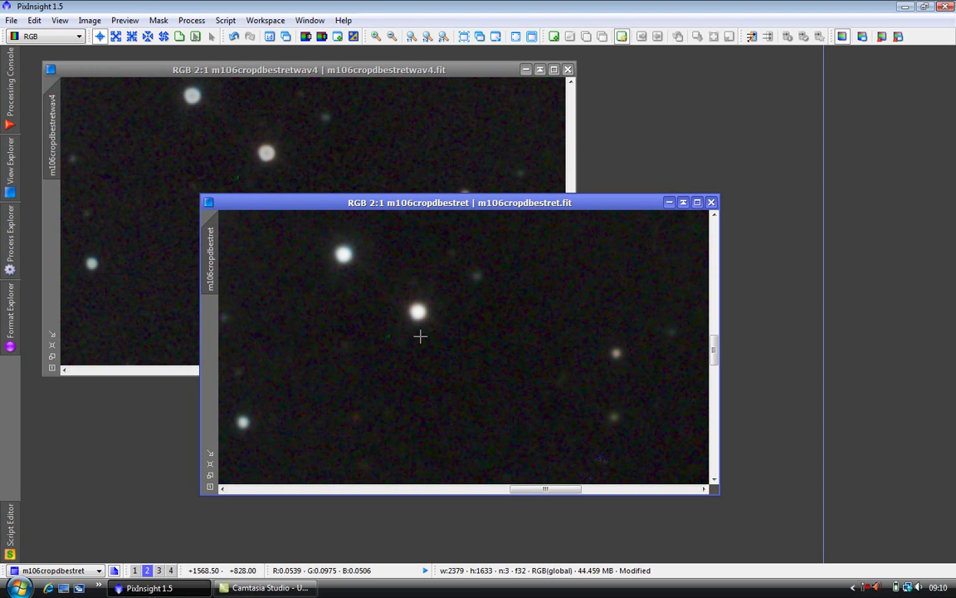
Switch back to workspace 1 with the m106cropdbestret1 galaxy image.
{"action": "left_click", "coordinate": [136, 571]}
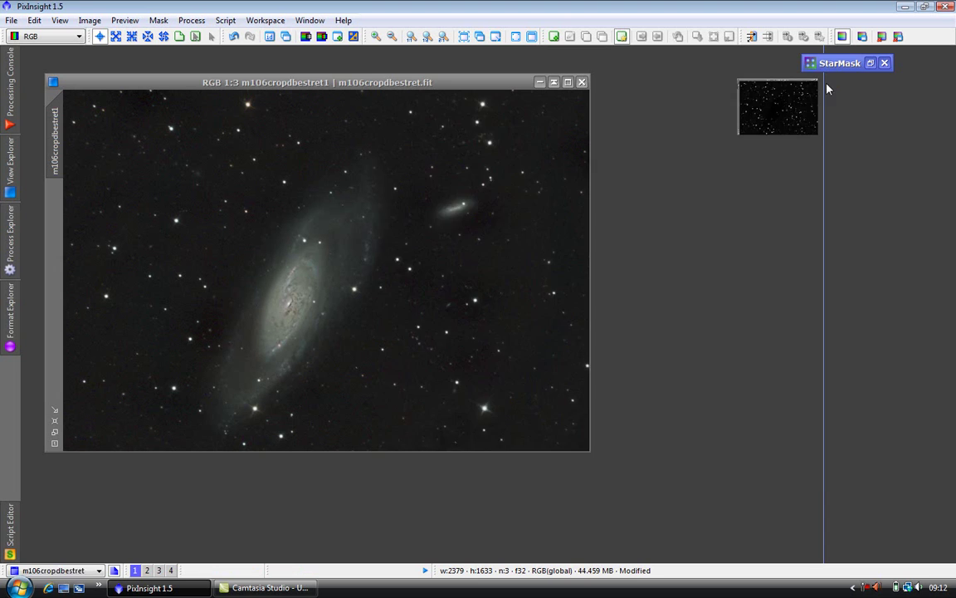
Reapply star_mask as the M106 image's mask, iconize it, and show Process Explorer.
{"action": "double_click", "coordinate": [826, 83]}
{"action": "left_click_drag", "start_coordinate": [400, 163], "coordinate": [52, 141]}
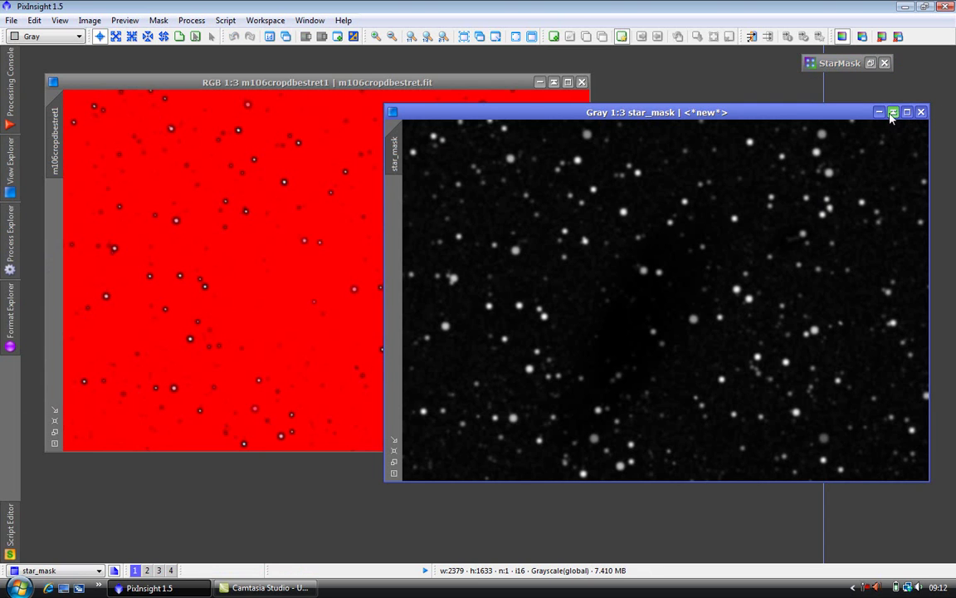
{"action": "left_click", "coordinate": [893, 111]}
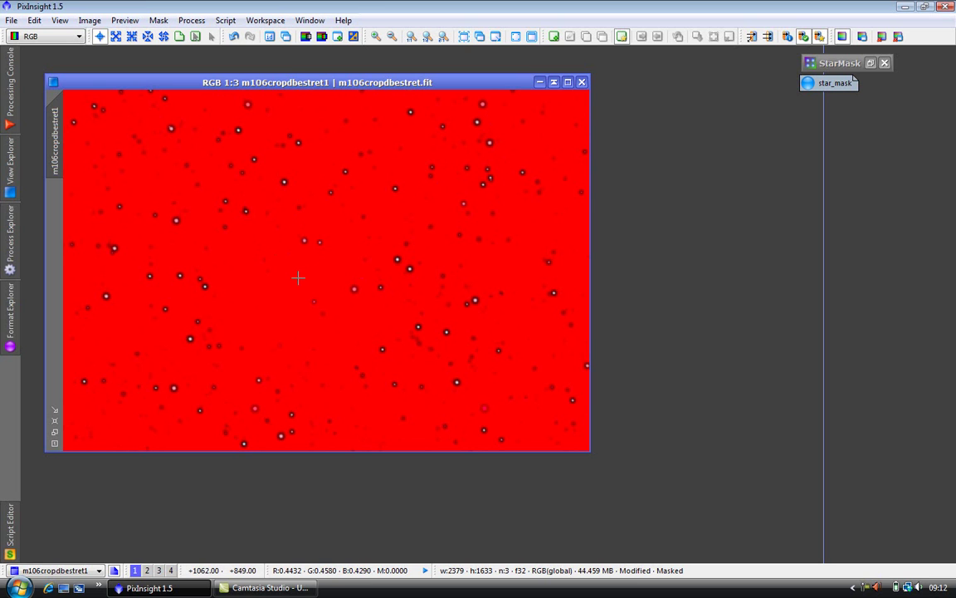
{"action": "left_click", "coordinate": [6, 226]}
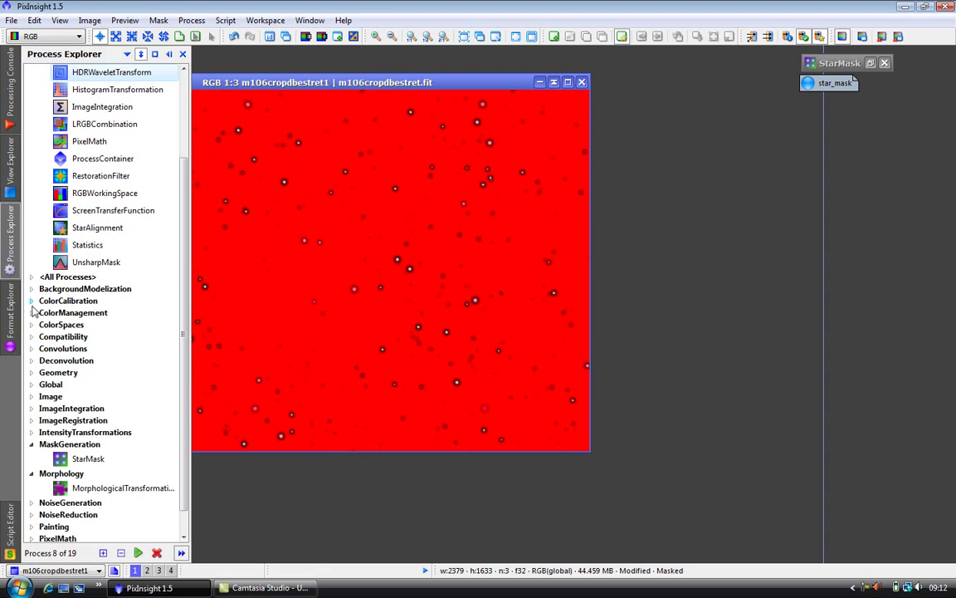
Open MorphologicalTransformation set to Erosion and hide the red mask overlay while keeping the mask active.
{"action": "double_click", "coordinate": [125, 489]}
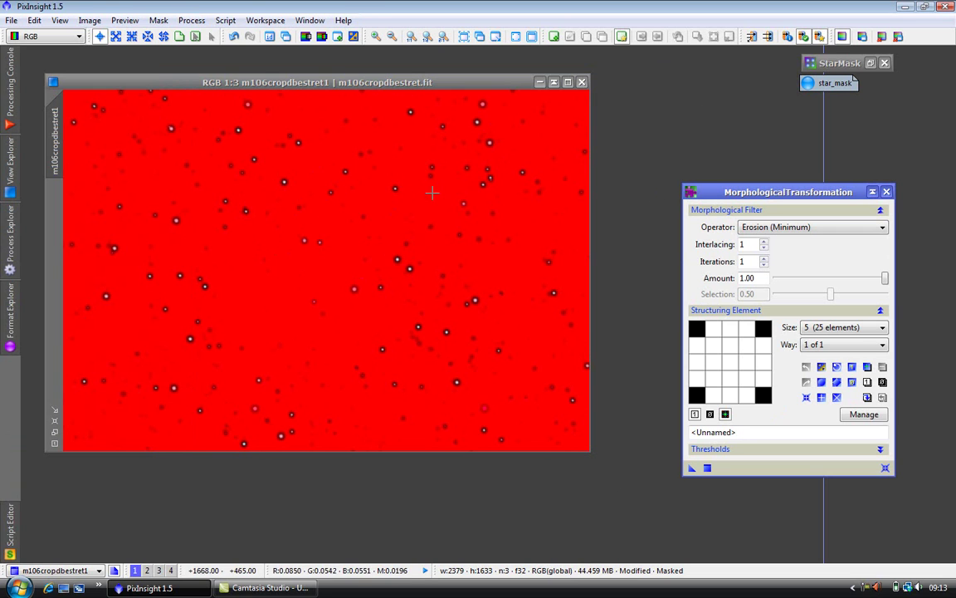
{"action": "left_click", "coordinate": [819, 37]}
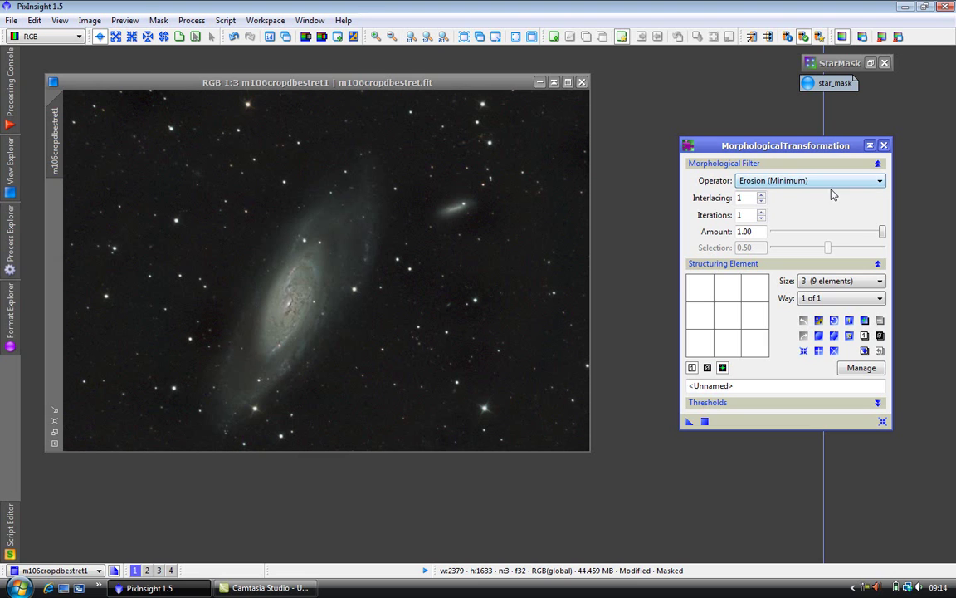
Switch the erosion to a circular 5 (25 elements) structuring element with Amount 0.40.
{"action": "left_click", "coordinate": [876, 282]}
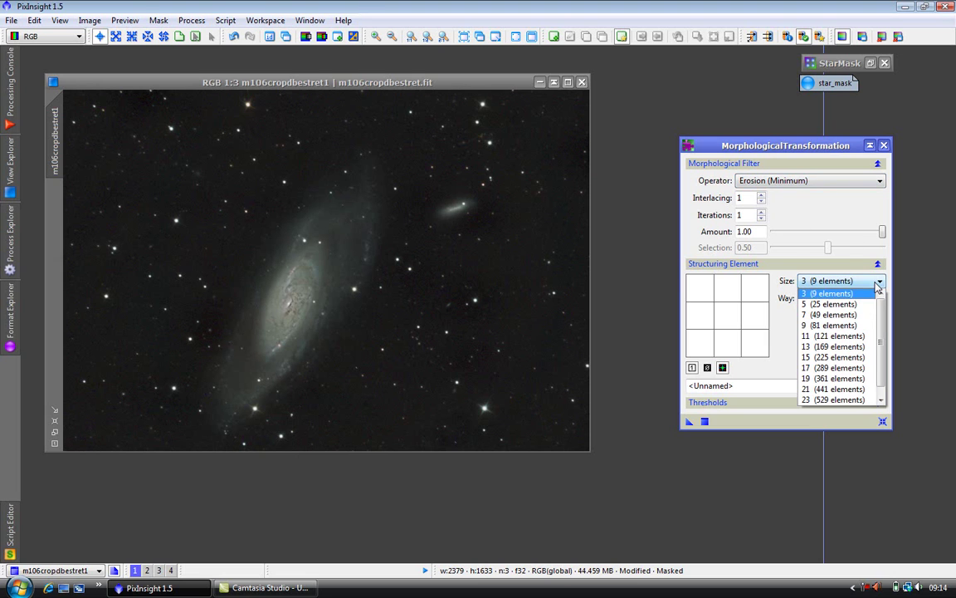
{"action": "left_click", "coordinate": [863, 304]}
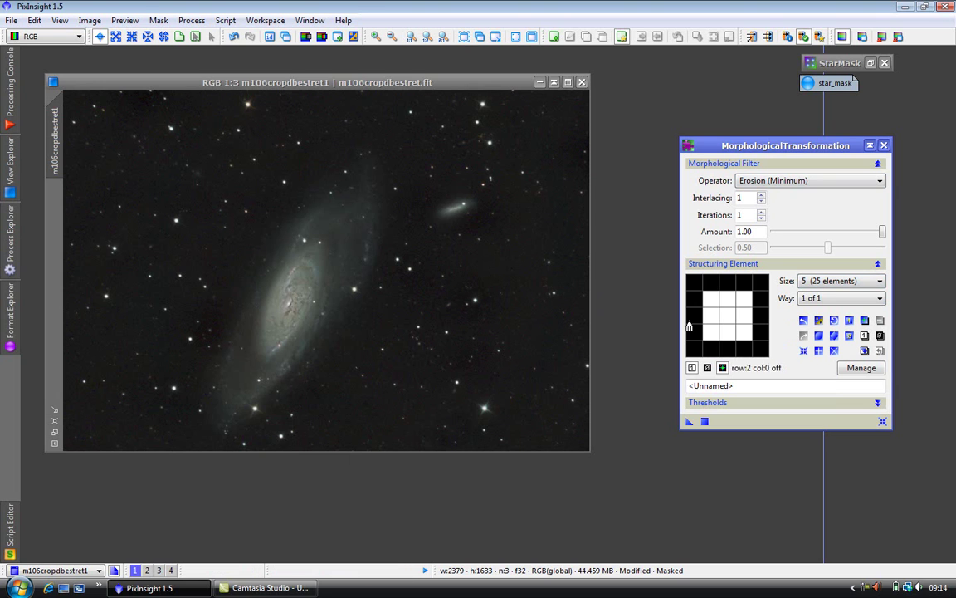
{"action": "left_click", "coordinate": [819, 336]}
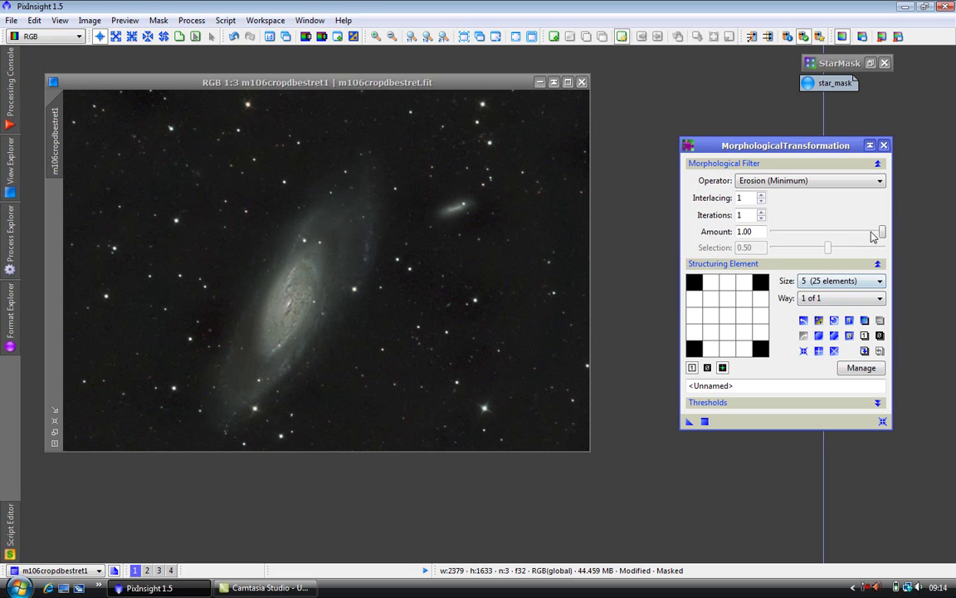
{"action": "left_click_drag", "start_coordinate": [881, 231], "coordinate": [819, 237]}
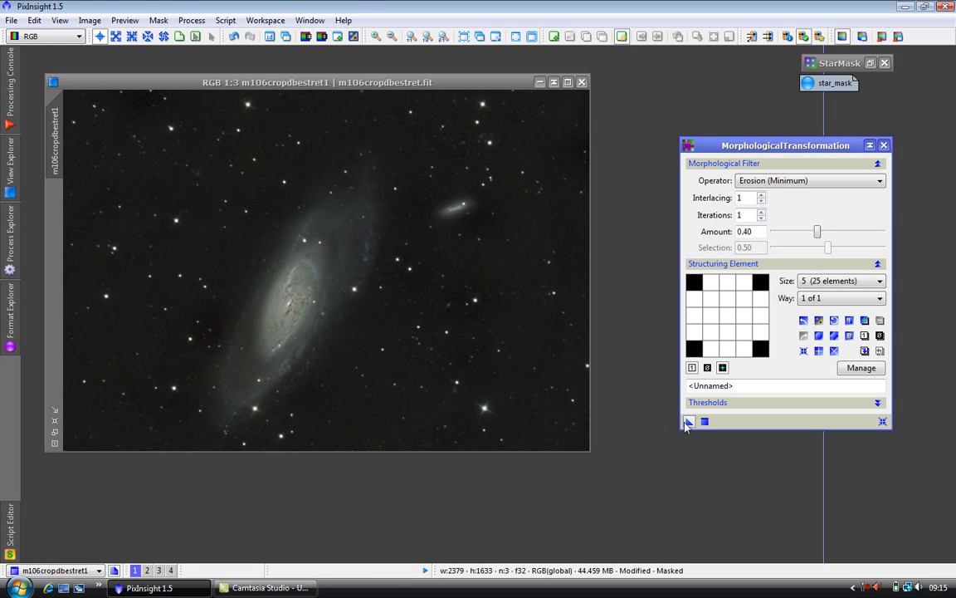
Apply the 0.40 erosion to the masked M106 image, then remove star_mask.
{"action": "left_click_drag", "start_coordinate": [688, 424], "coordinate": [446, 303]}
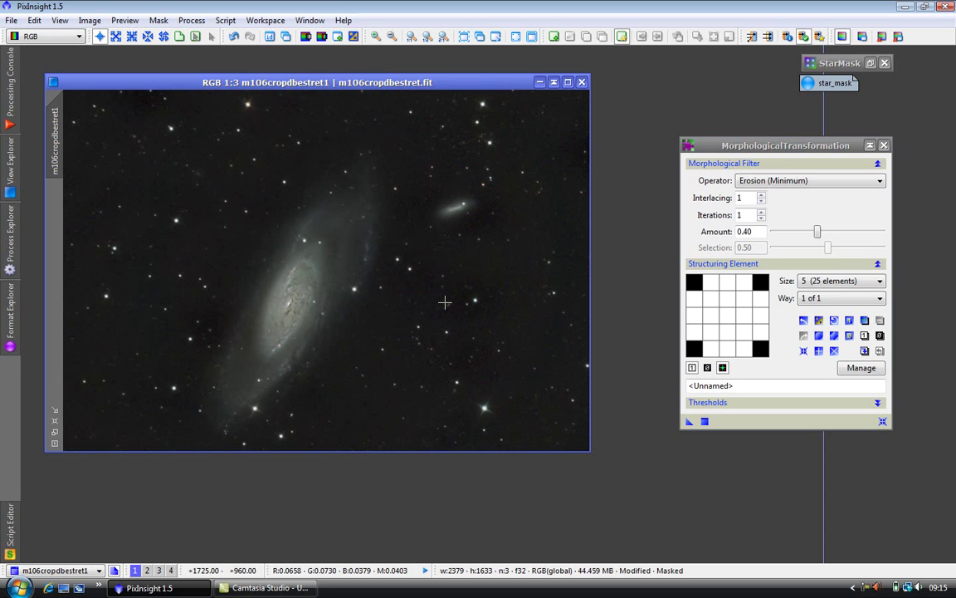
{"action": "left_click", "coordinate": [769, 36]}
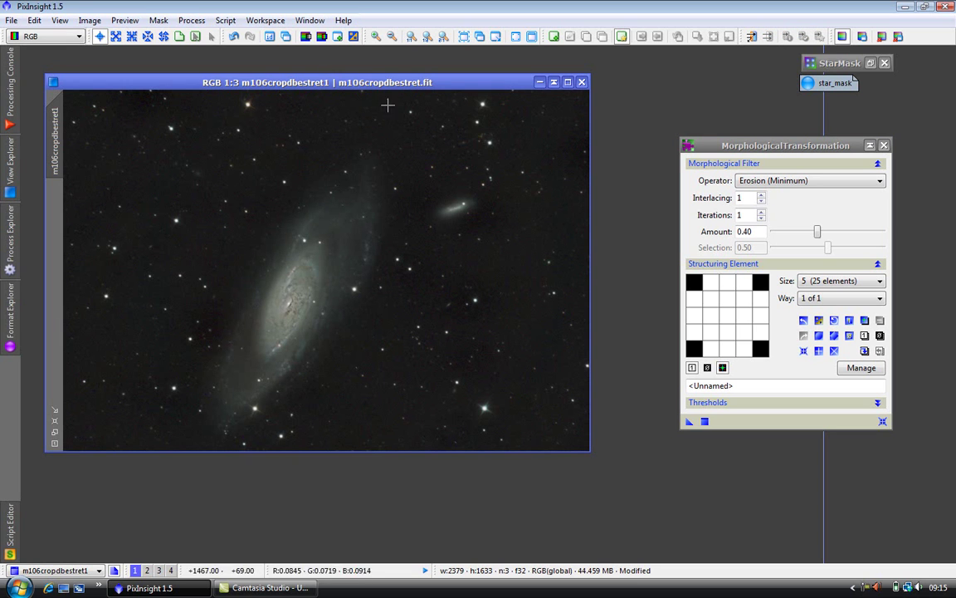
Zoom the M106 image to 2:1 and pan to the eroded stars.
{"action": "left_click", "coordinate": [376, 36]}
{"action": "left_click", "coordinate": [376, 36]}
{"action": "left_click", "coordinate": [376, 37]}
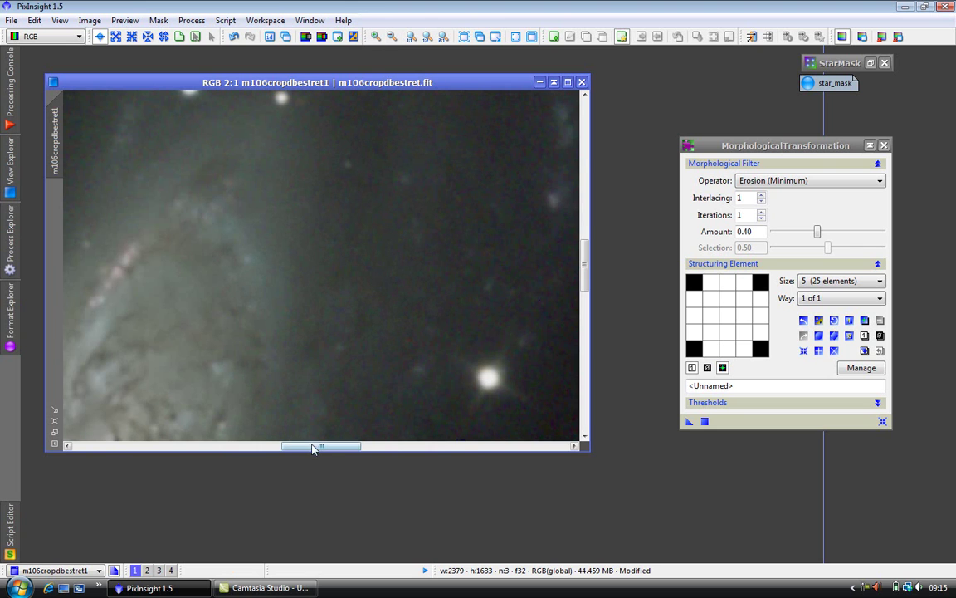
{"action": "left_click_drag", "start_coordinate": [320, 446], "coordinate": [355, 452]}
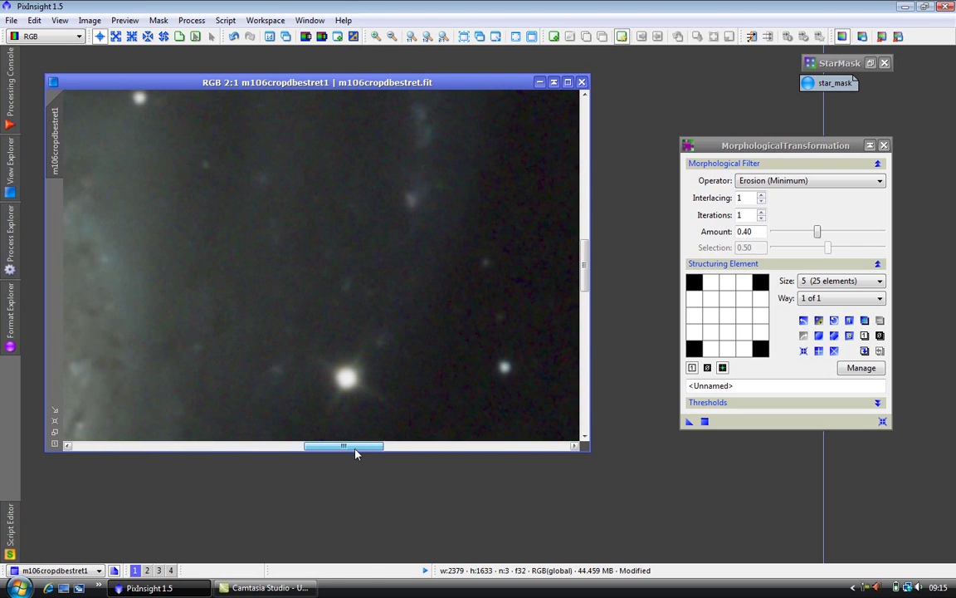
Toggle Undo/Redo to compare stars before and after erosion, ending with the erosion applied.
{"action": "left_click", "coordinate": [233, 37]}
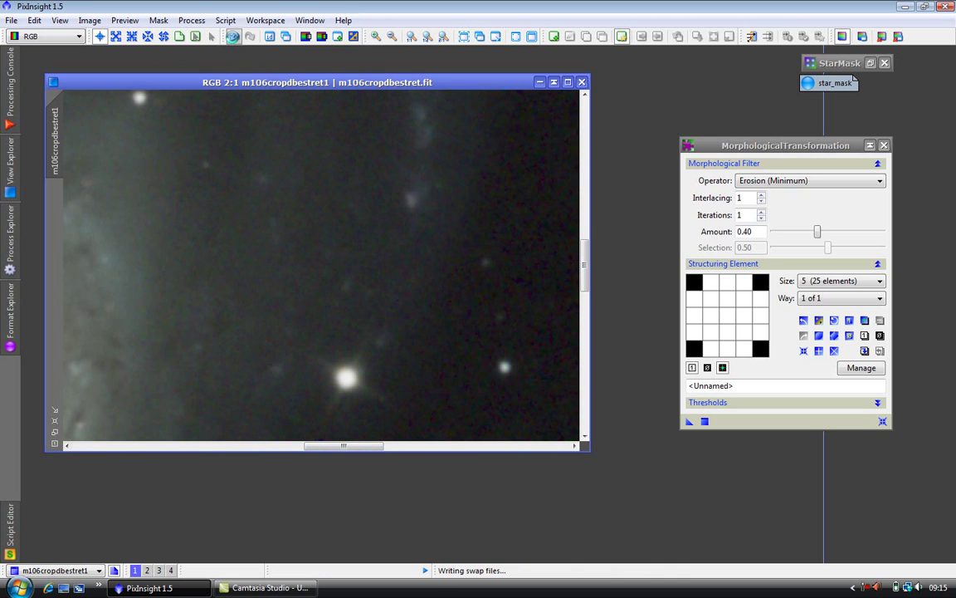
{"action": "left_click", "coordinate": [250, 37]}
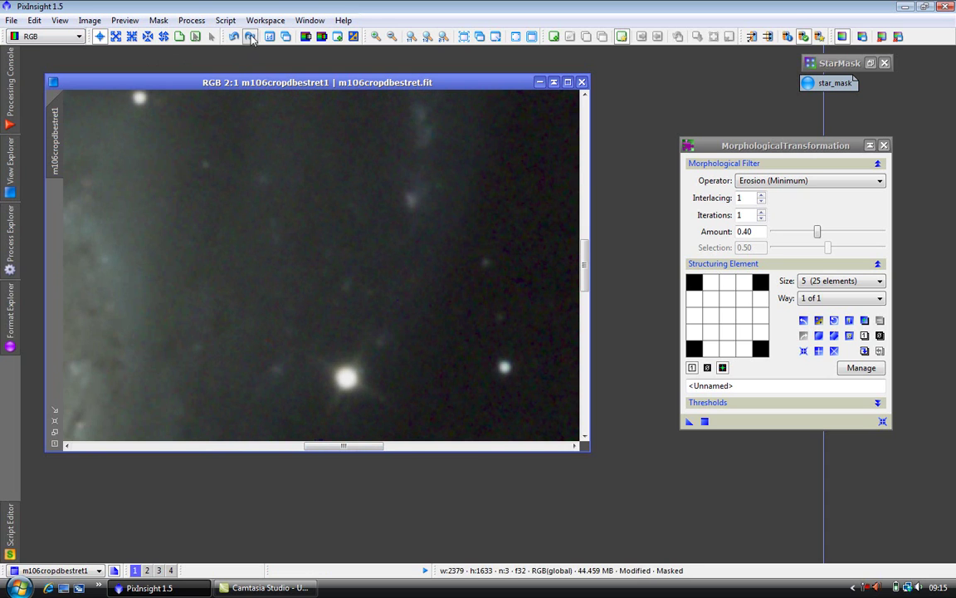
{"action": "left_click", "coordinate": [233, 37]}
{"action": "left_click", "coordinate": [233, 39]}
{"action": "left_click", "coordinate": [250, 37]}
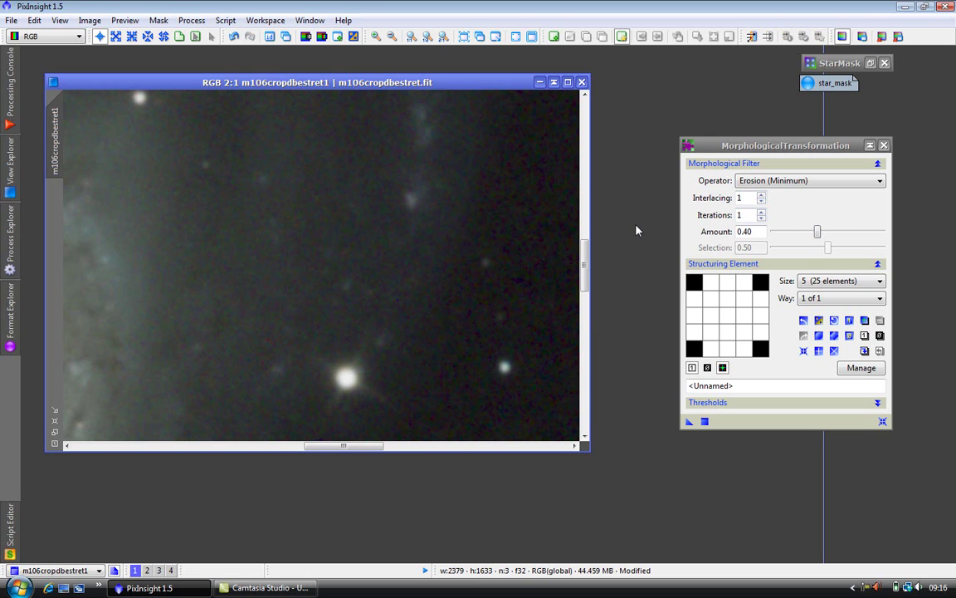
{"action": "left_click_drag", "start_coordinate": [365, 450], "coordinate": [307, 455]}
{"action": "left_click_drag", "start_coordinate": [586, 273], "coordinate": [586, 298]}
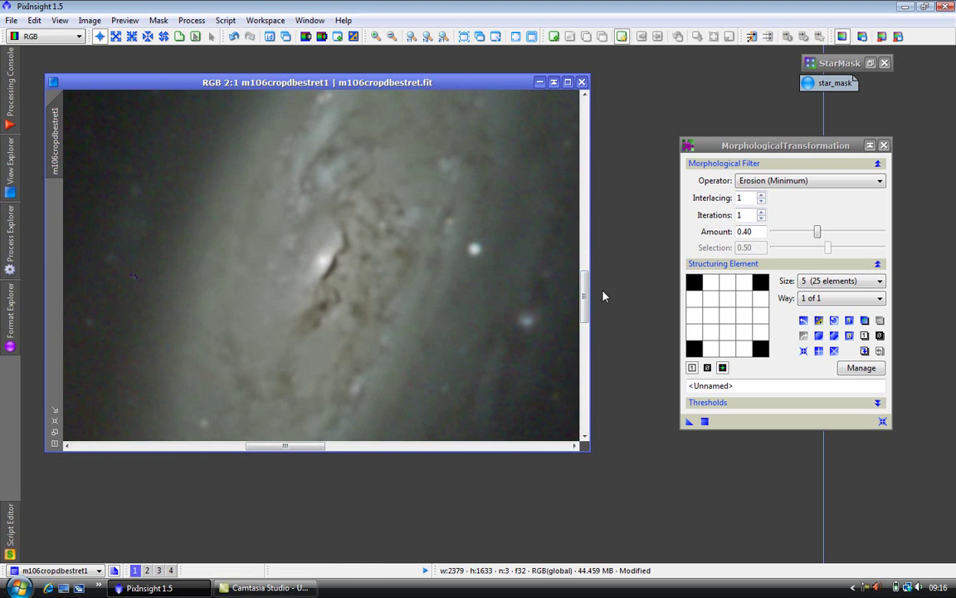